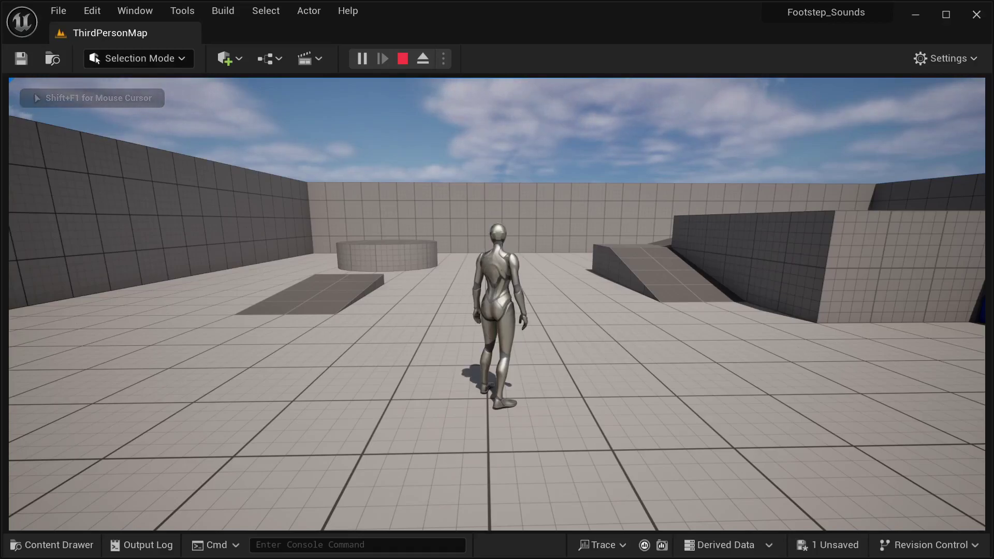
Test-run the character around the level in the running play session and end the session.
key(w)
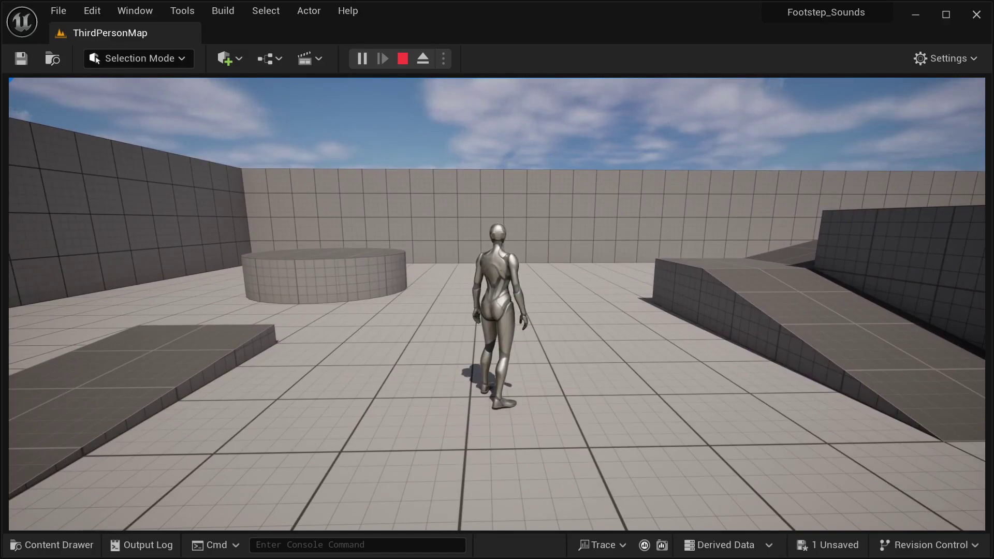
key(w)
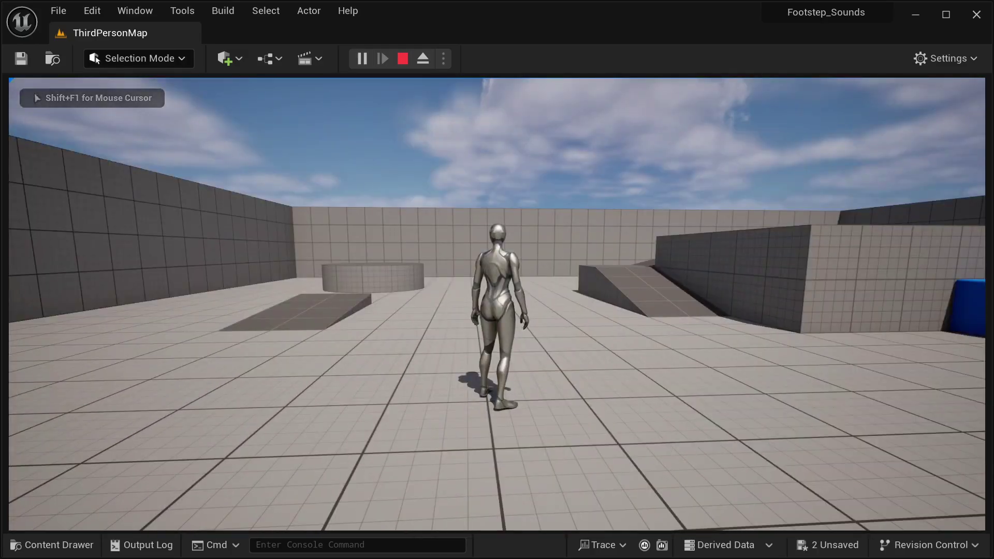
key(w)
key(w)
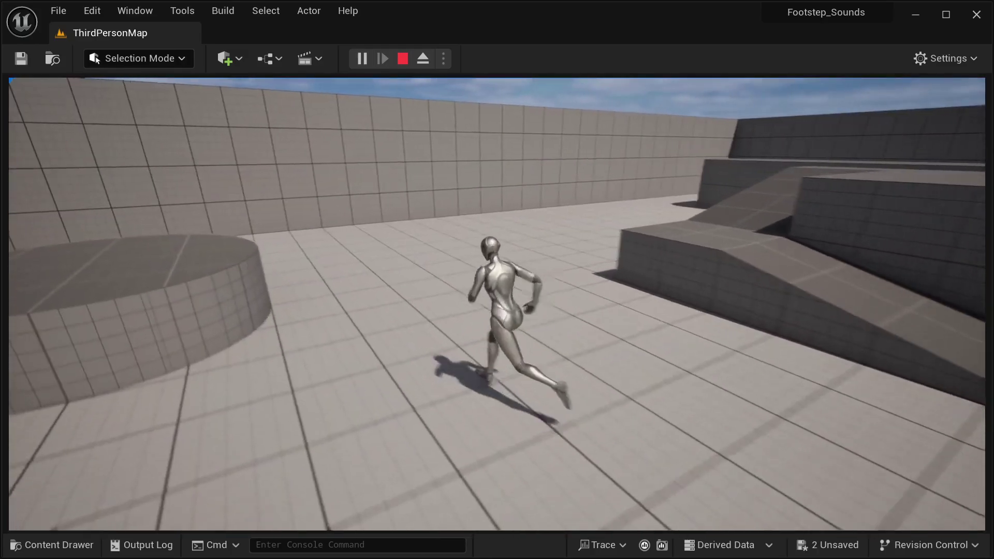
key(w)
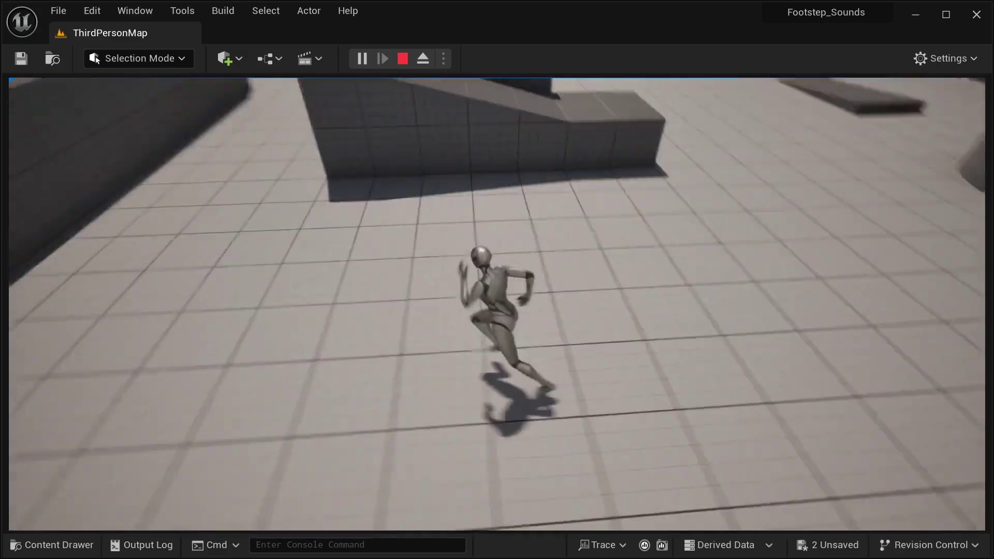
key(w)
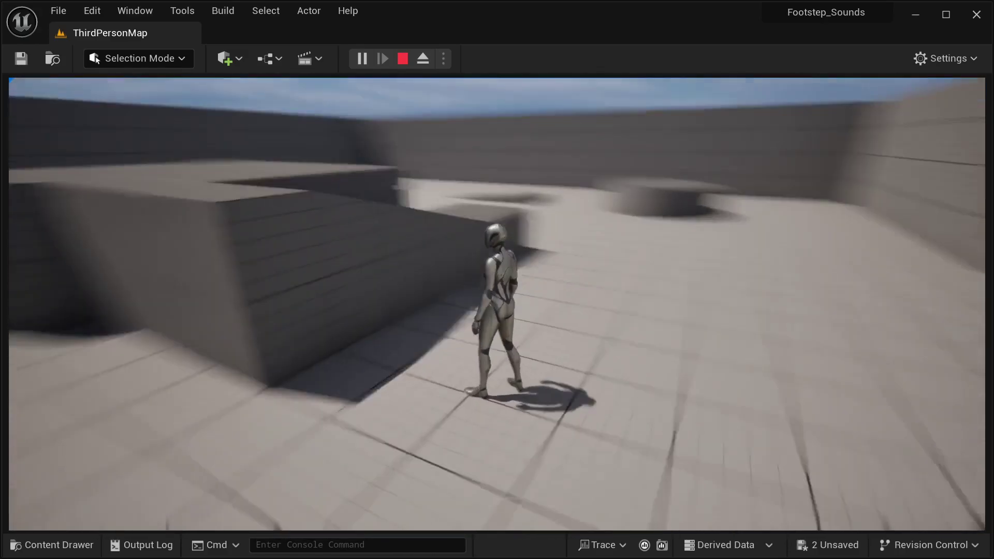
key(w)
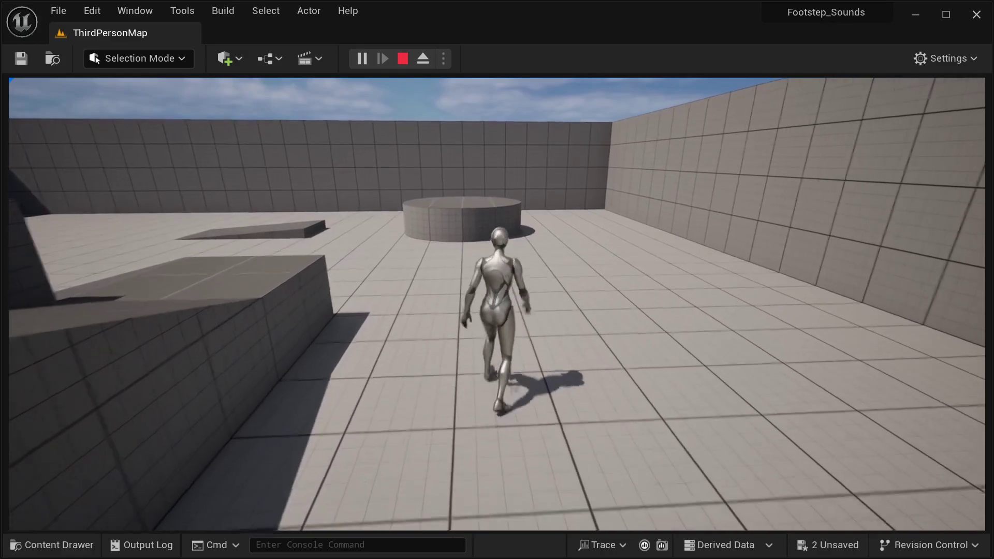
key(Escape)
Preview the step_sound sound wave from the project's Content folder.
click(78, 544)
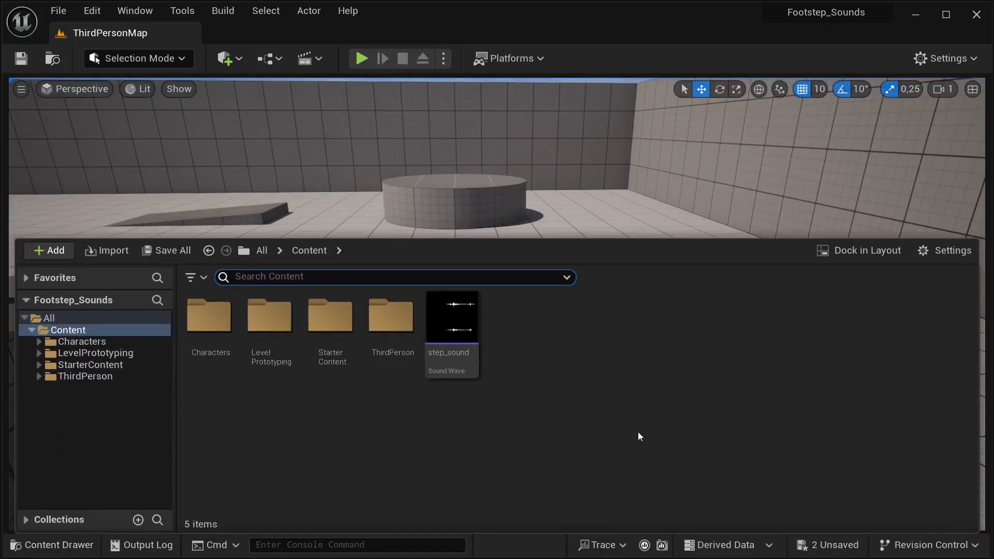
mouse_move(460, 339)
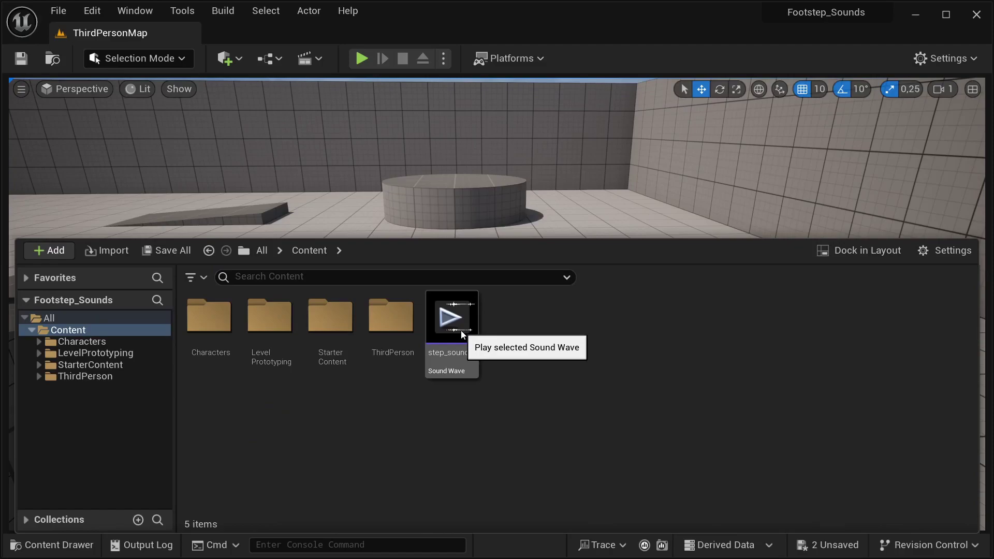
click(460, 330)
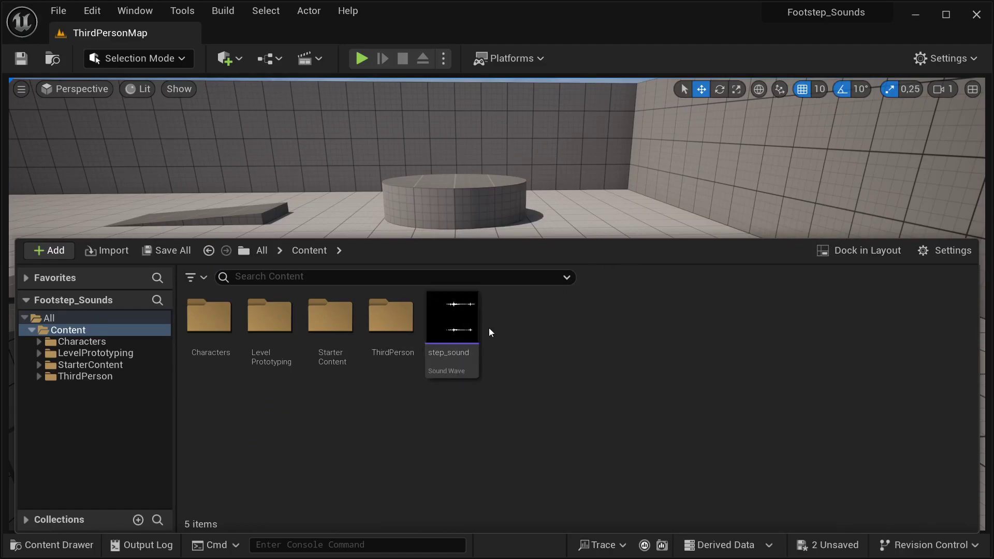
Create a sound cue from the step_sound wave and name it Step.
mouse_move(460, 368)
right_click(460, 369)
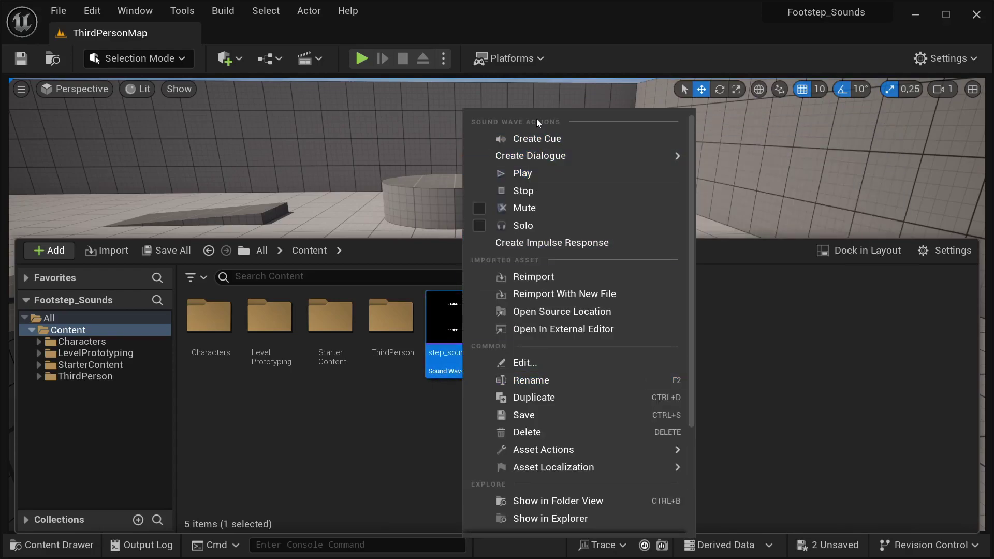
click(538, 138)
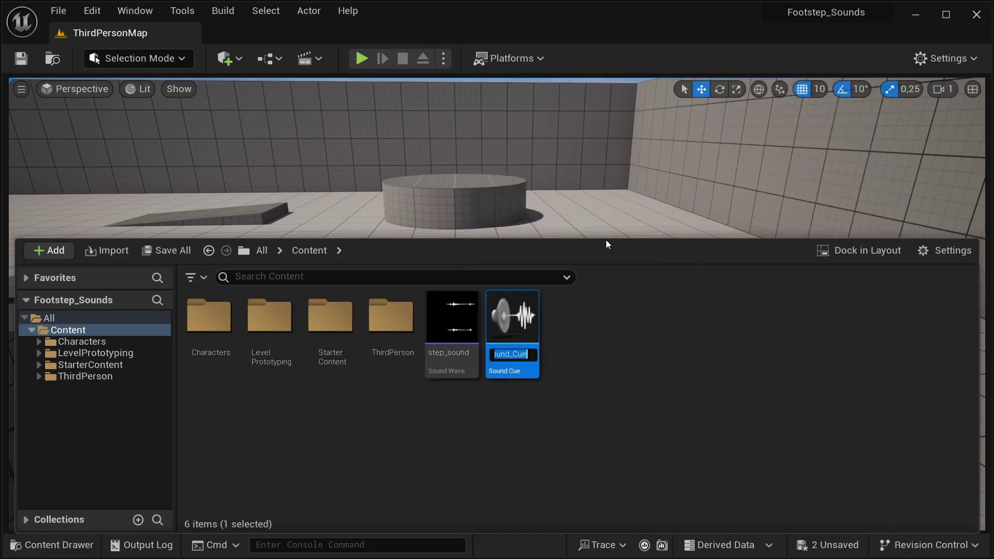
text(Step_)
key(BackSpace)
key(Return)
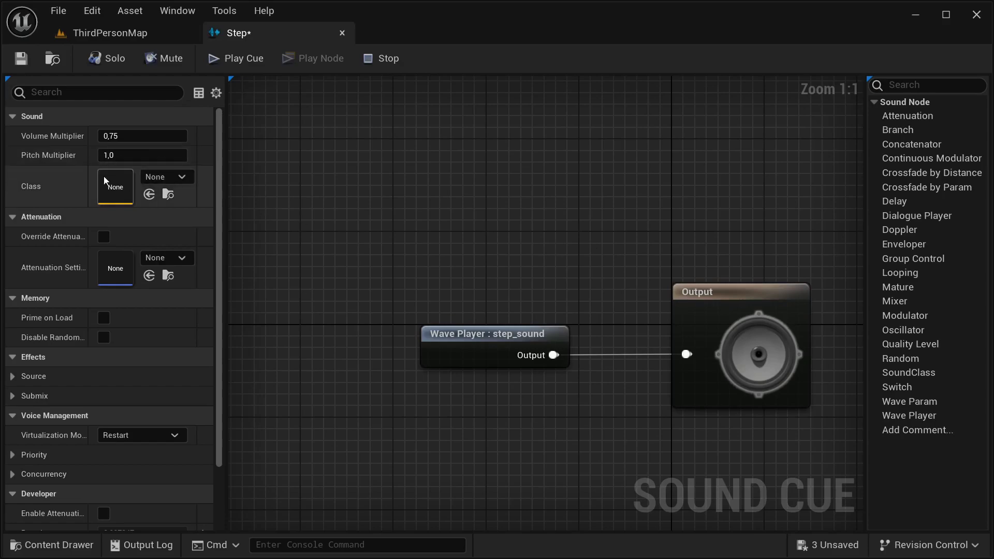
Set the Step cue's pitch multiplier to 0,8 and volume multiplier to 1,1, preview it, and save the cue.
click(127, 155)
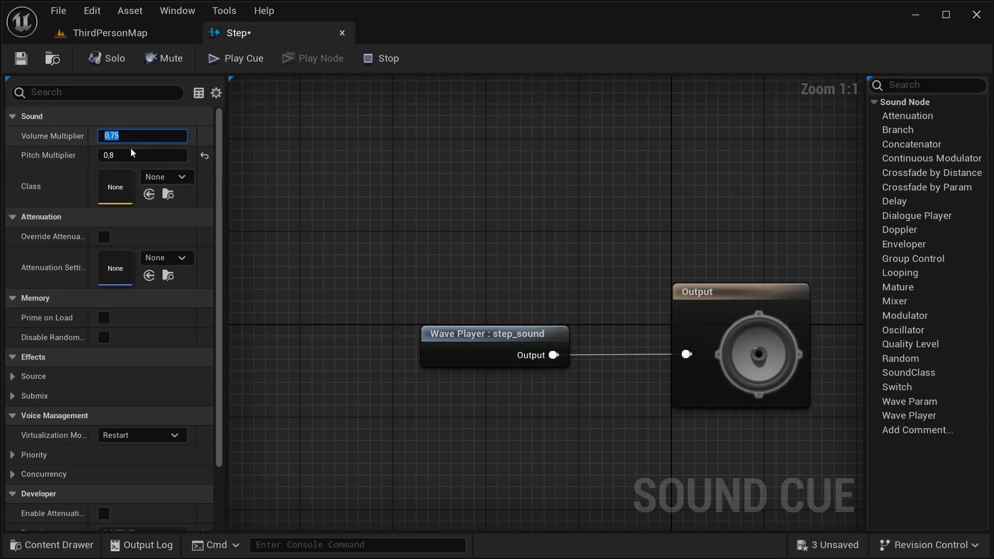
text(1,1)
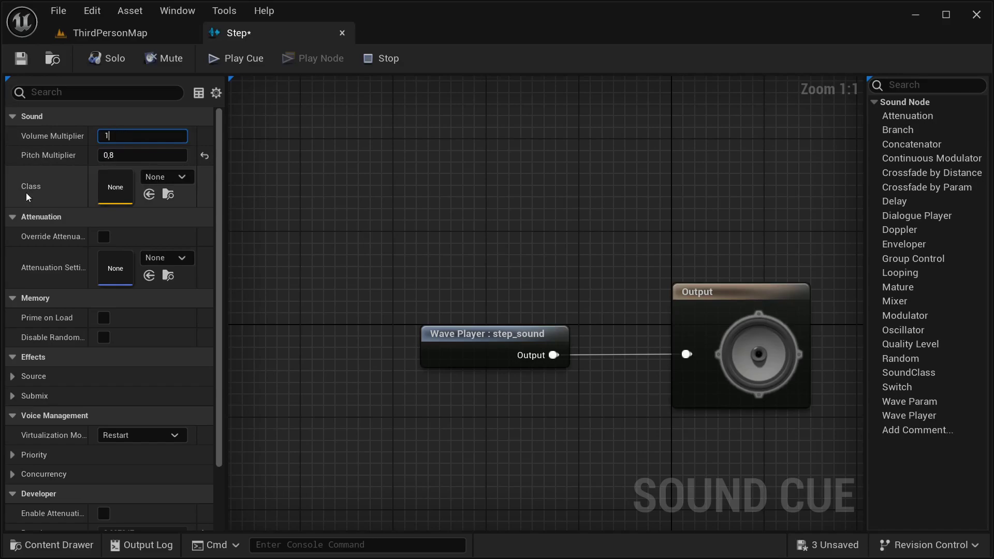
key(Return)
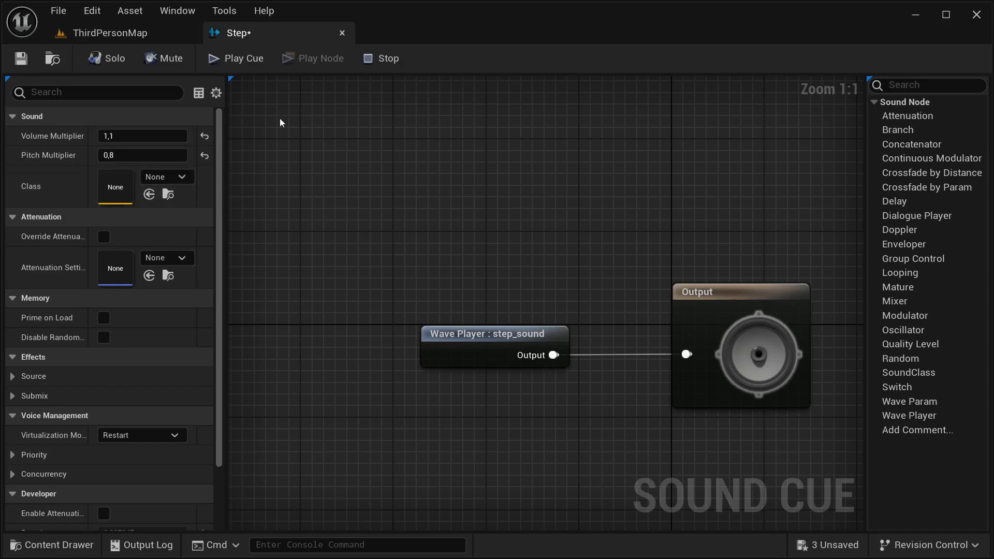
click(237, 65)
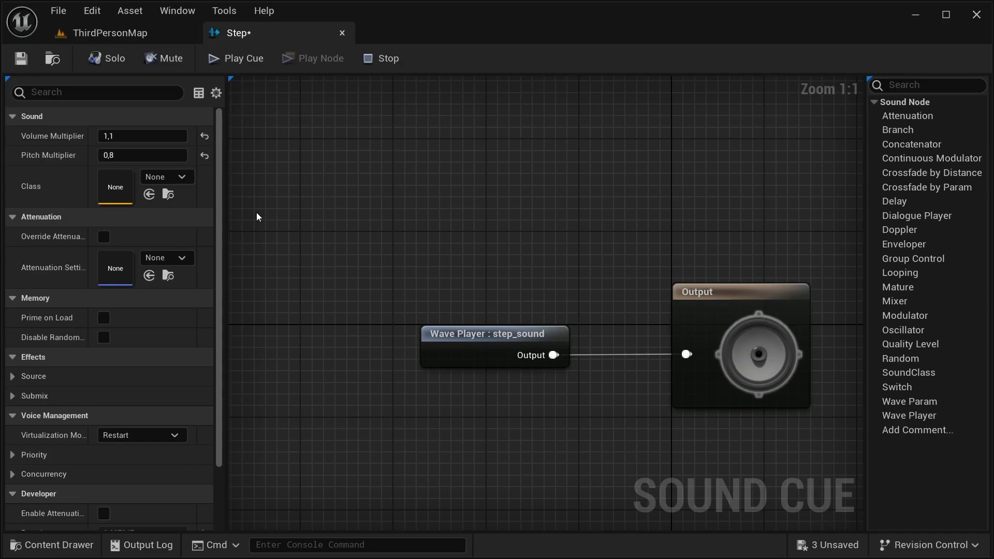
click(20, 58)
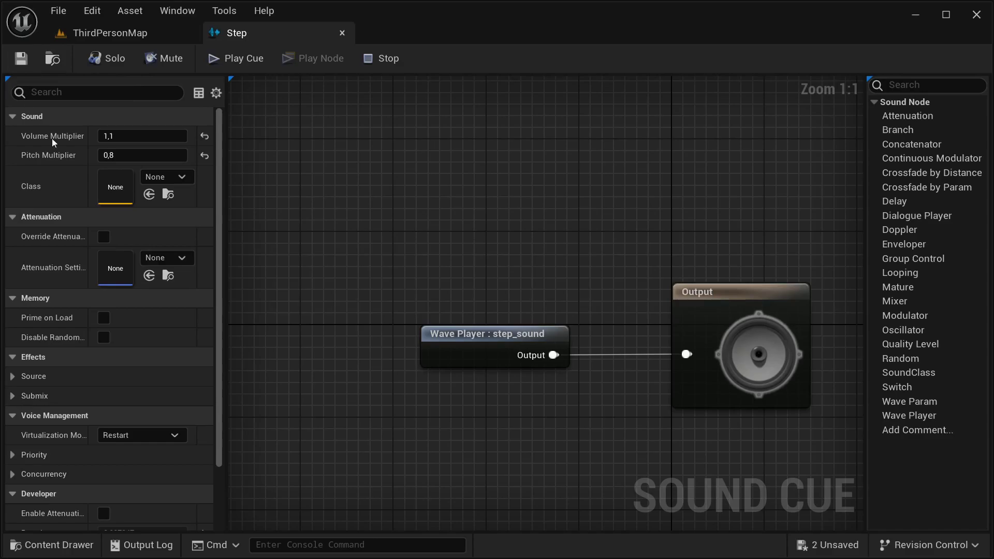
Search the project content for "run" and open the MF_Run_Fwd animation sequence.
click(54, 545)
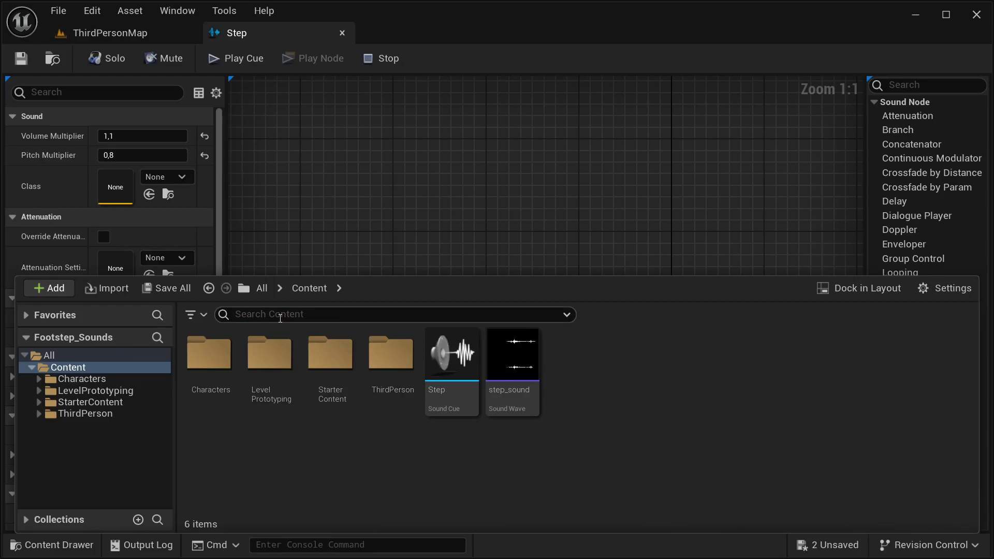
text(run)
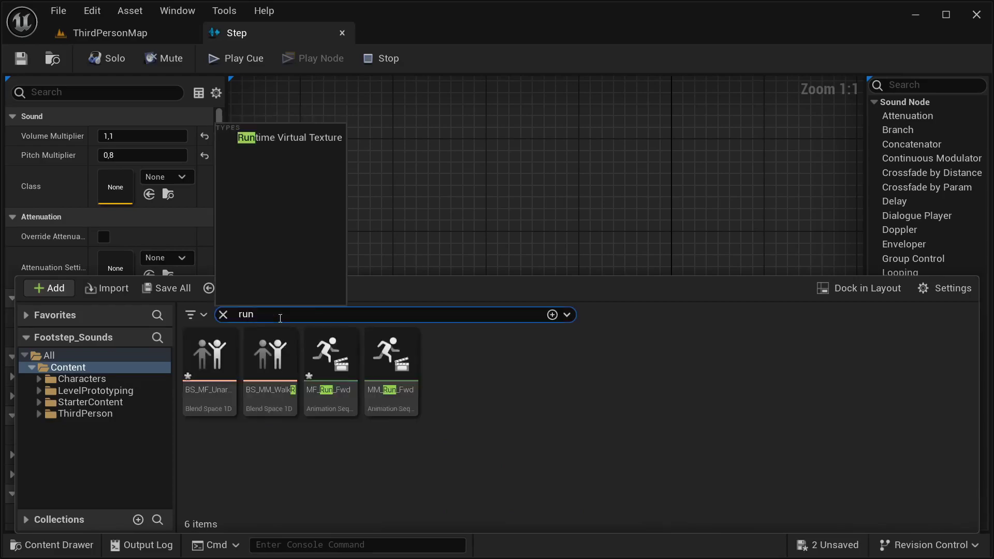
click(455, 415)
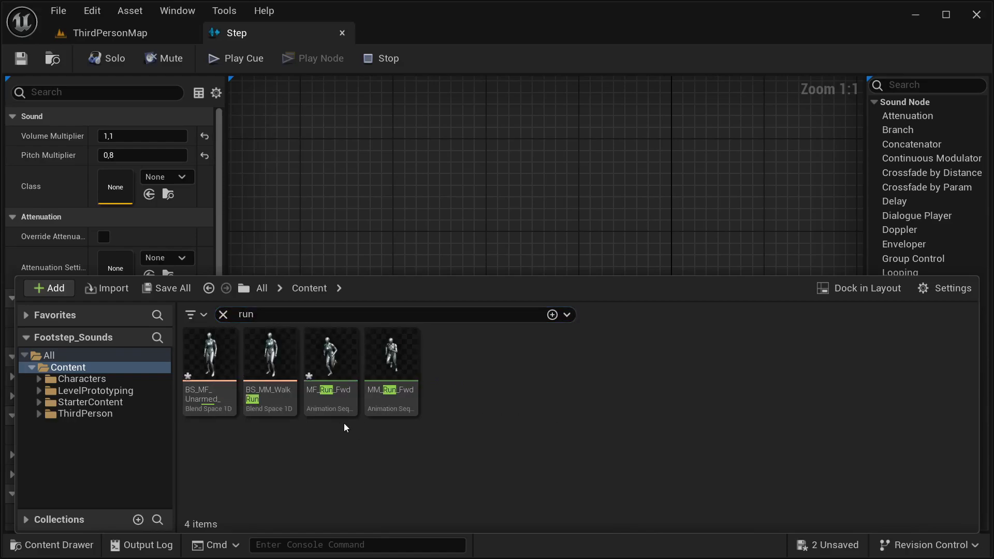
mouse_move(347, 374)
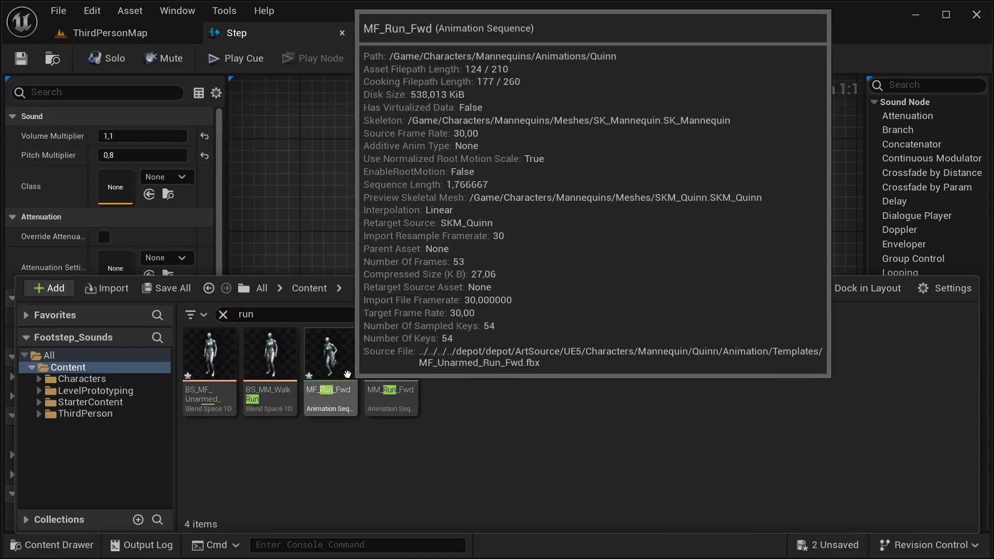
double_click(347, 375)
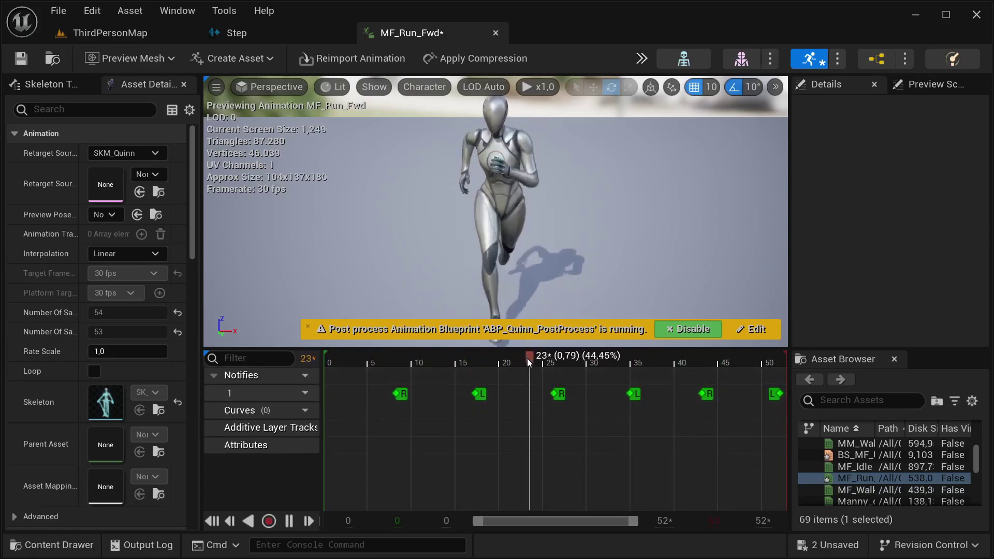
Rewind the run animation to frame 0 and add a second notify track.
drag(527, 358, 330, 370)
click(478, 398)
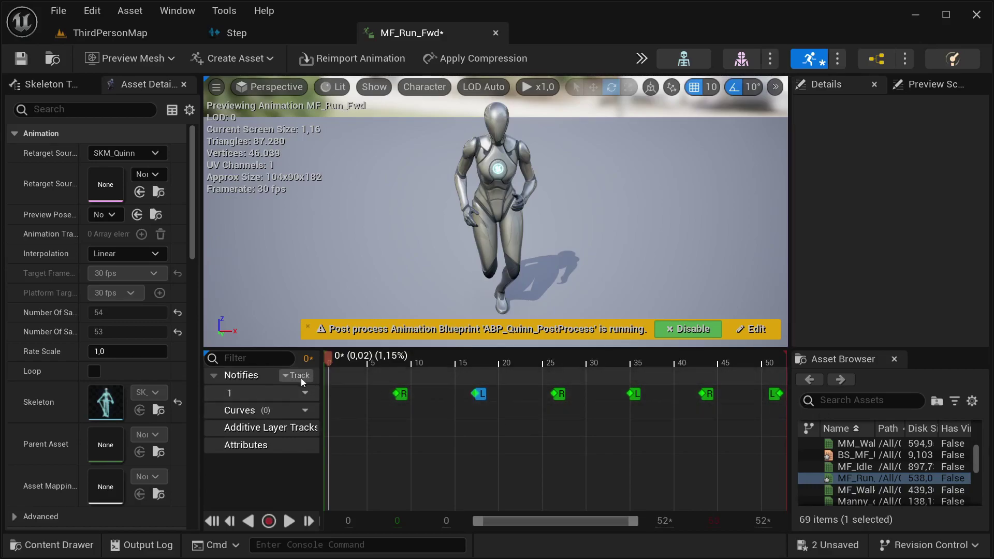
click(299, 378)
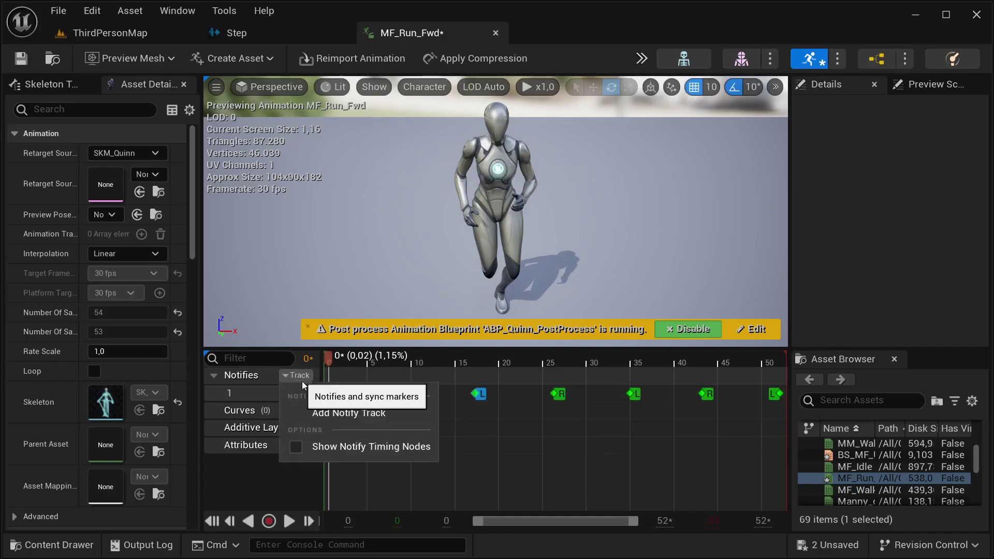
click(332, 413)
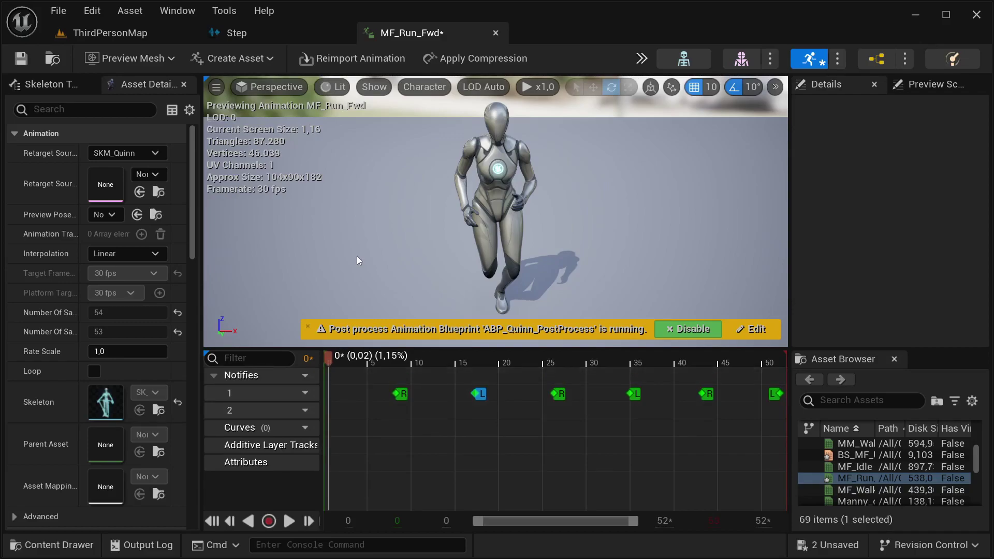
Add a Play Sound notify on track 2 at the first right-foot contact, aligned with the playhead at frame 7.
key(d)
right_drag(357, 257, 264, 248)
key(s)
drag(329, 360, 395, 392)
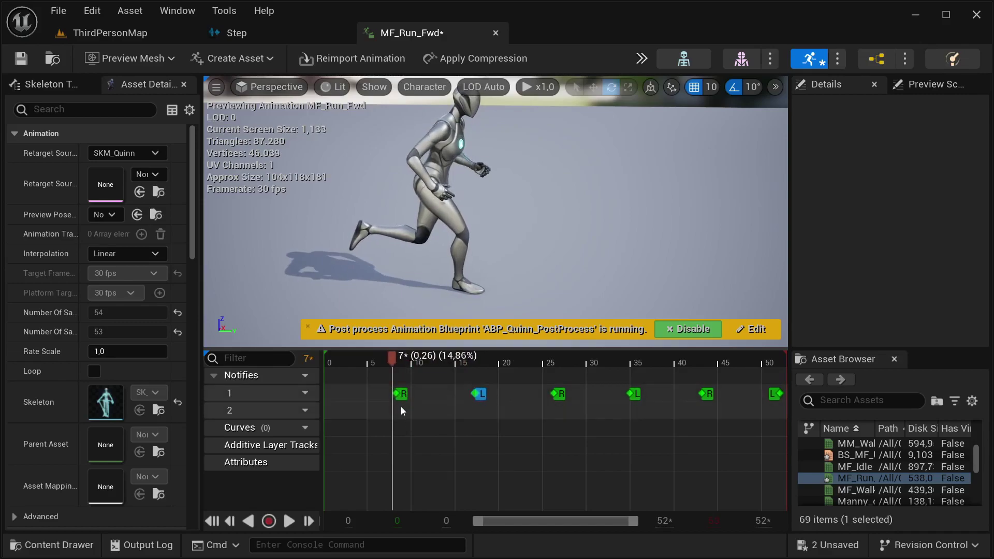
right_click(399, 409)
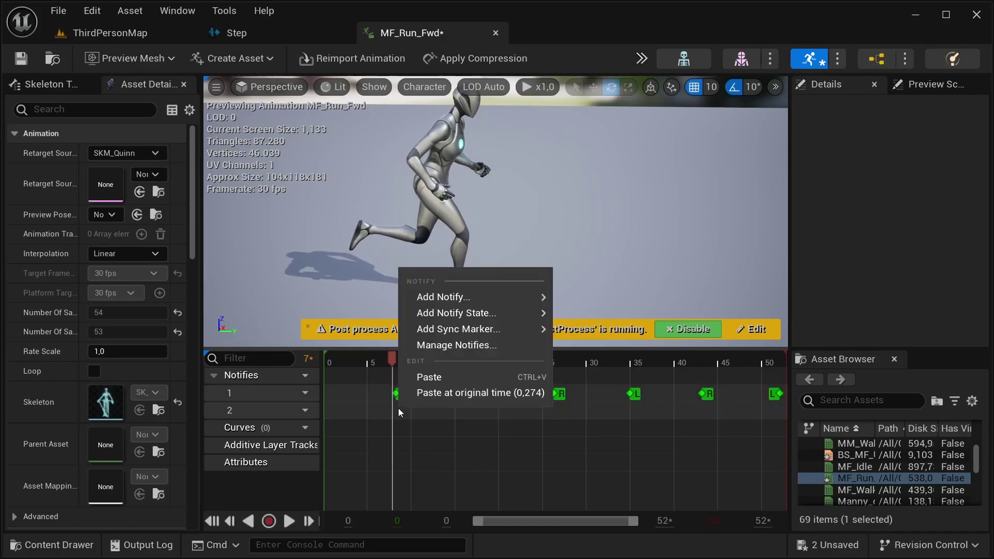
mouse_move(504, 310)
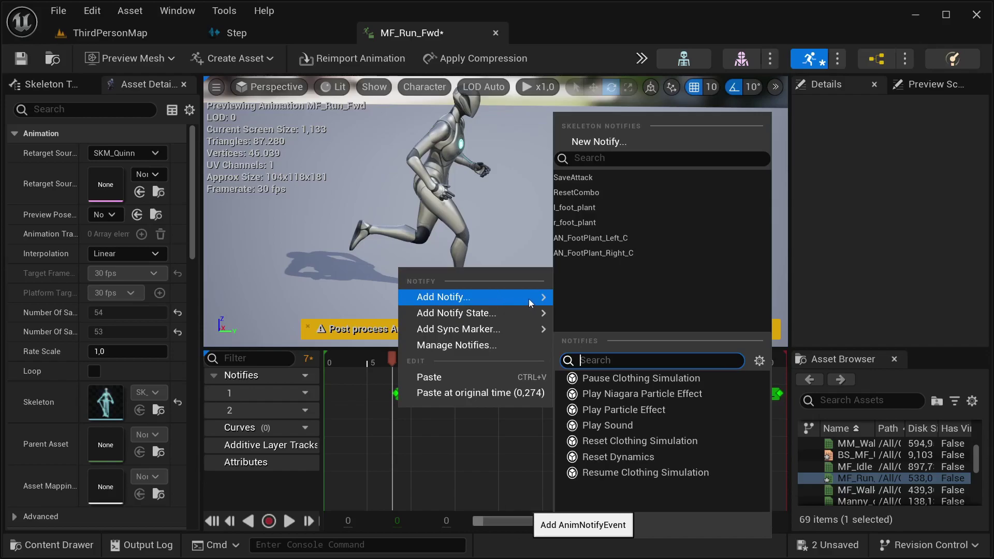
click(616, 425)
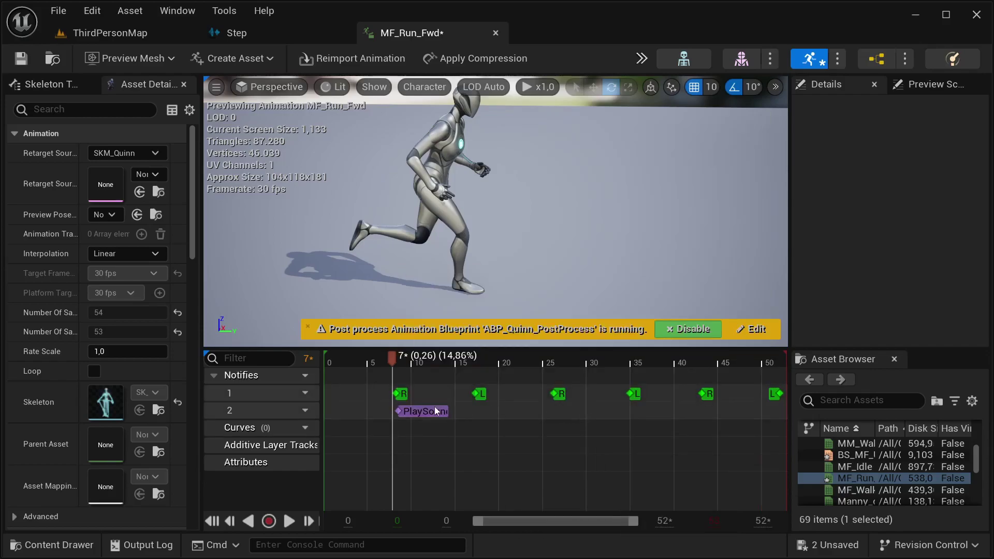
drag(435, 409, 426, 408)
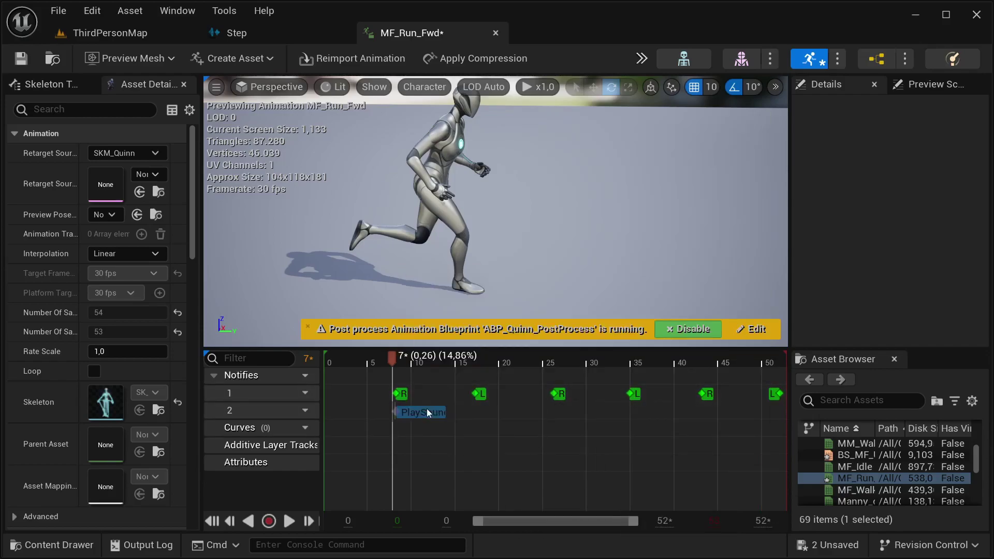
Assign the Step sound cue as the sound of the new Play Sound notify.
click(57, 546)
click(51, 368)
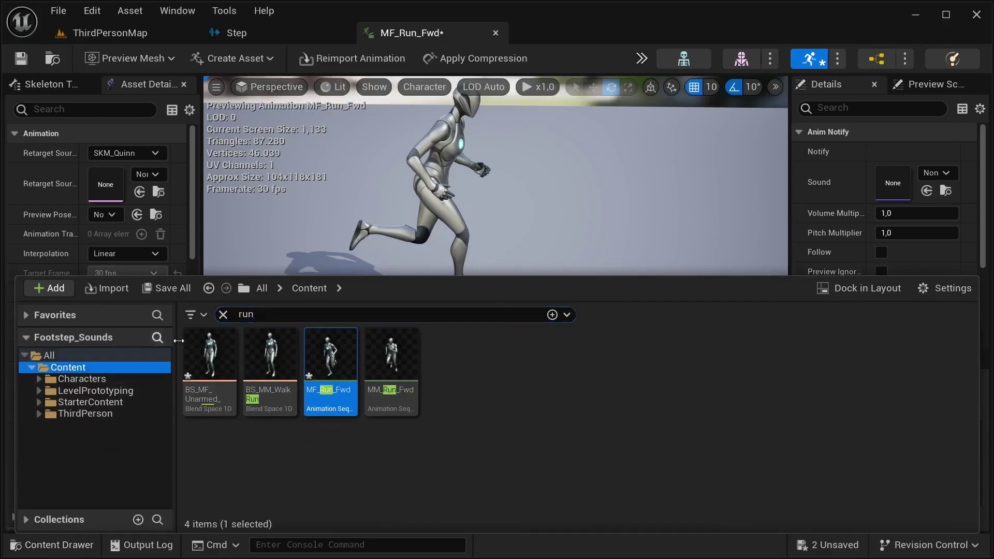
click(222, 314)
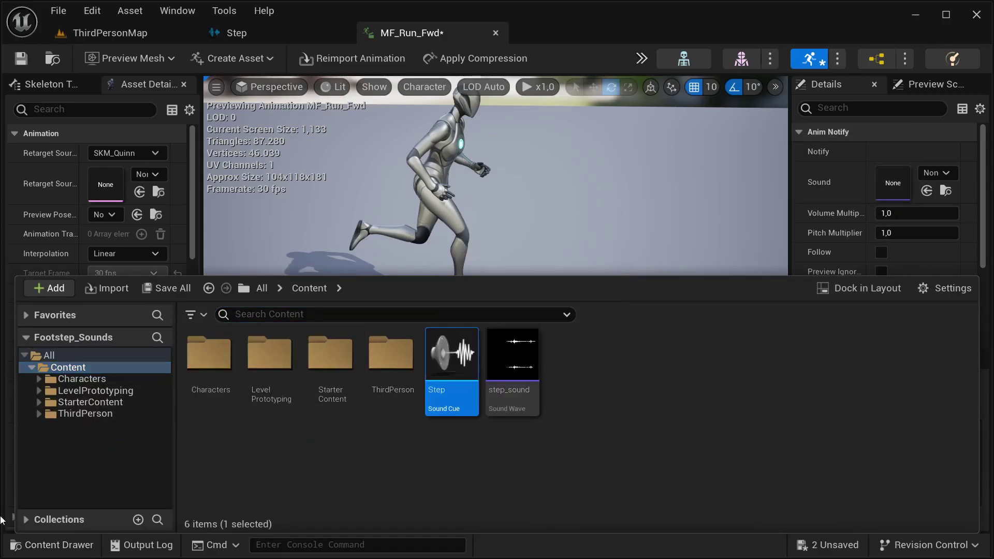
click(45, 545)
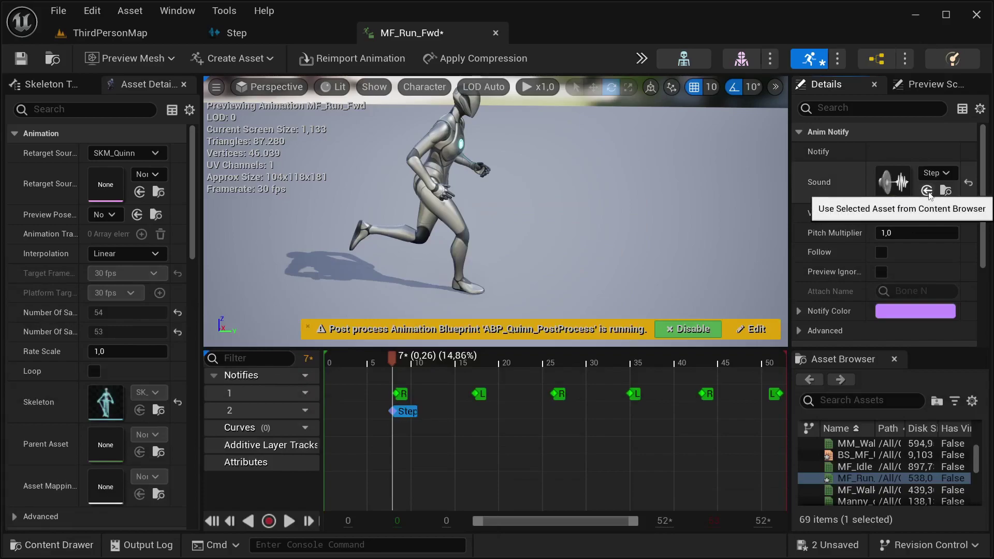
click(927, 191)
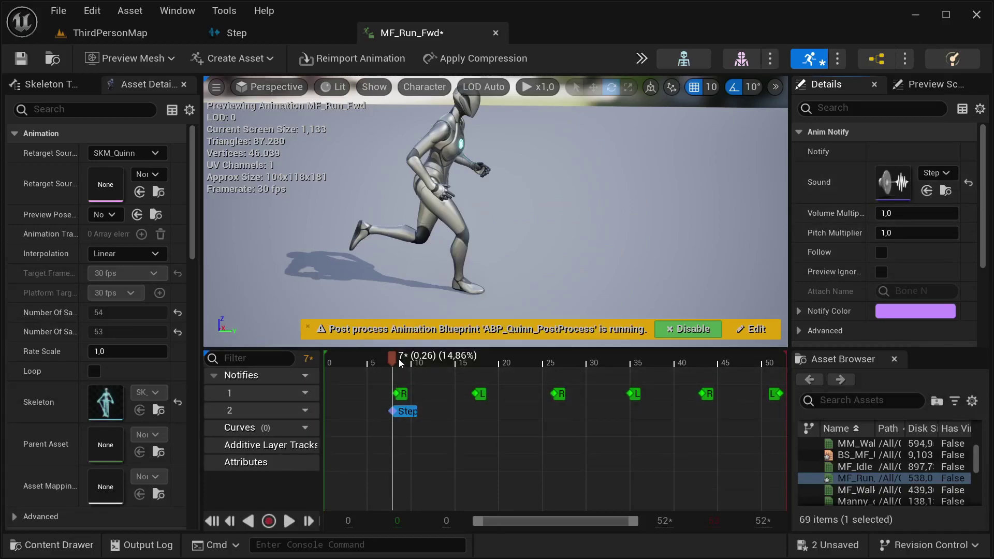
Play the run animation from the start to check the footstep sound, and save the animation.
drag(398, 359, 307, 370)
click(290, 524)
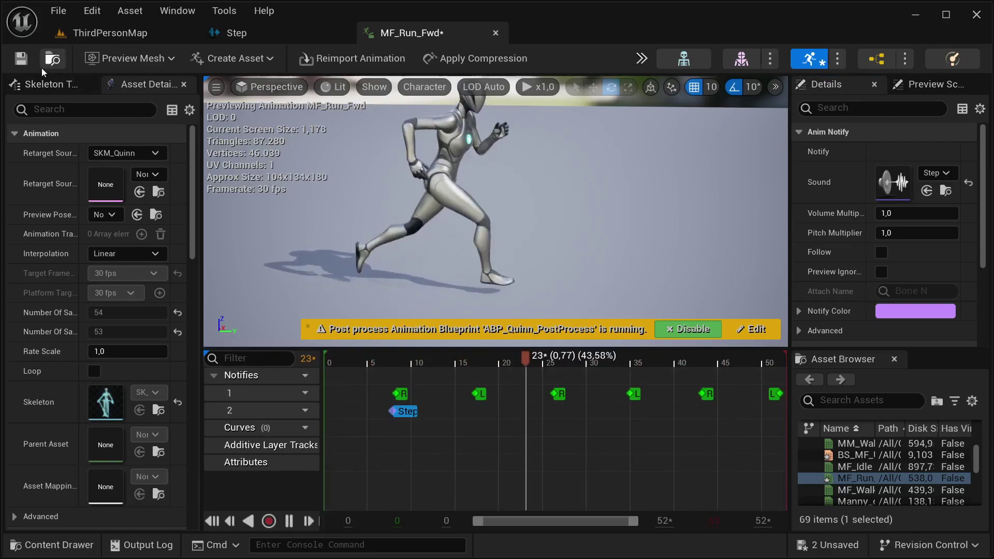
key(ctrl+s)
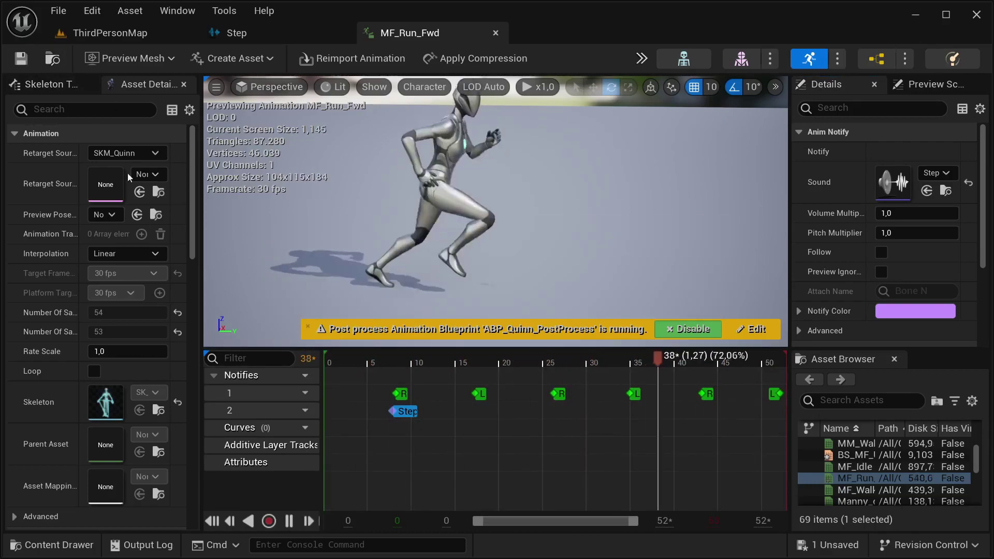
Stop playback and copy the Step notify along track 2, aligning the copies with the first L, second R and second L foot markers.
click(289, 521)
drag(677, 358, 467, 383)
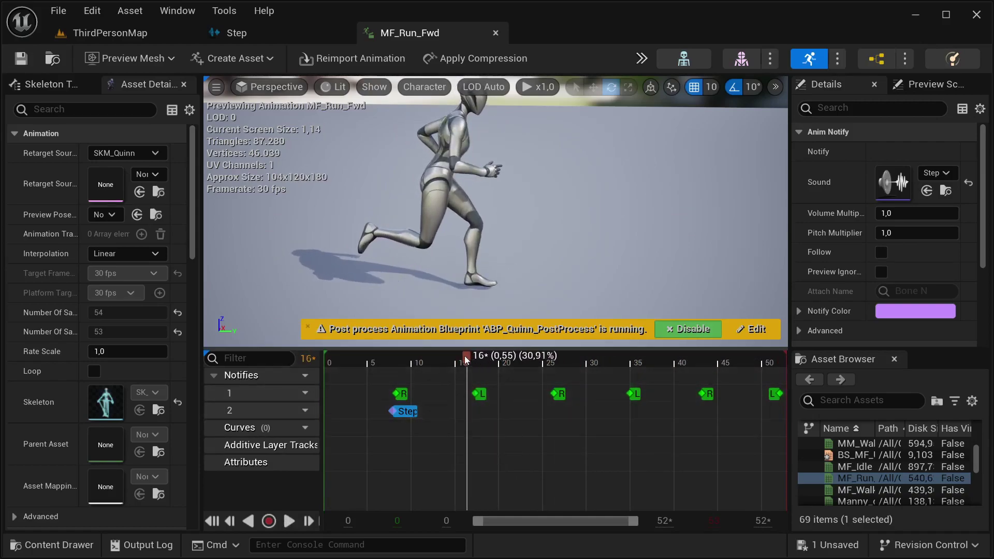
click(479, 394)
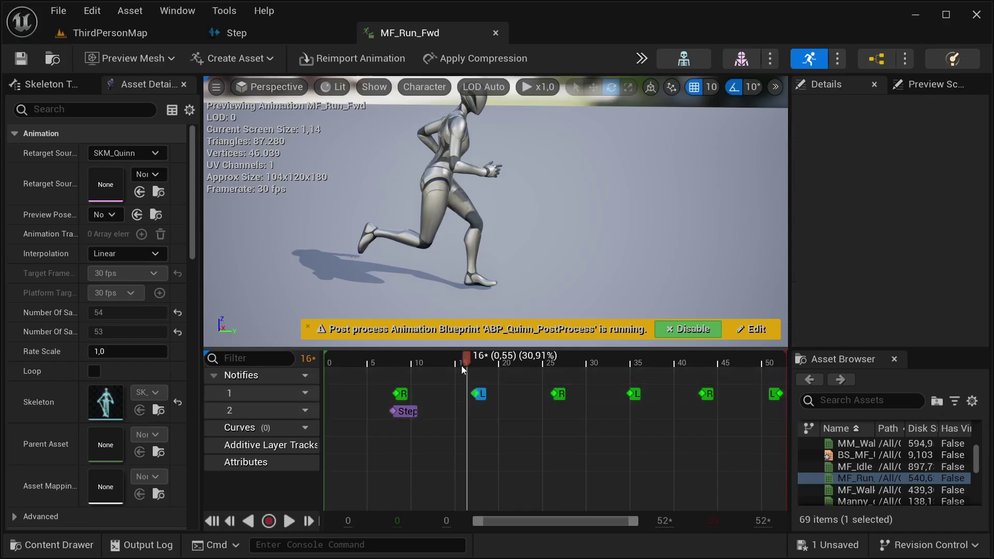
mouse_move(461, 365)
mouse_down()
mouse_move(432, 366)
mouse_move(516, 372)
mouse_move(463, 381)
mouse_move(518, 387)
mouse_move(541, 377)
mouse_move(455, 384)
mouse_up()
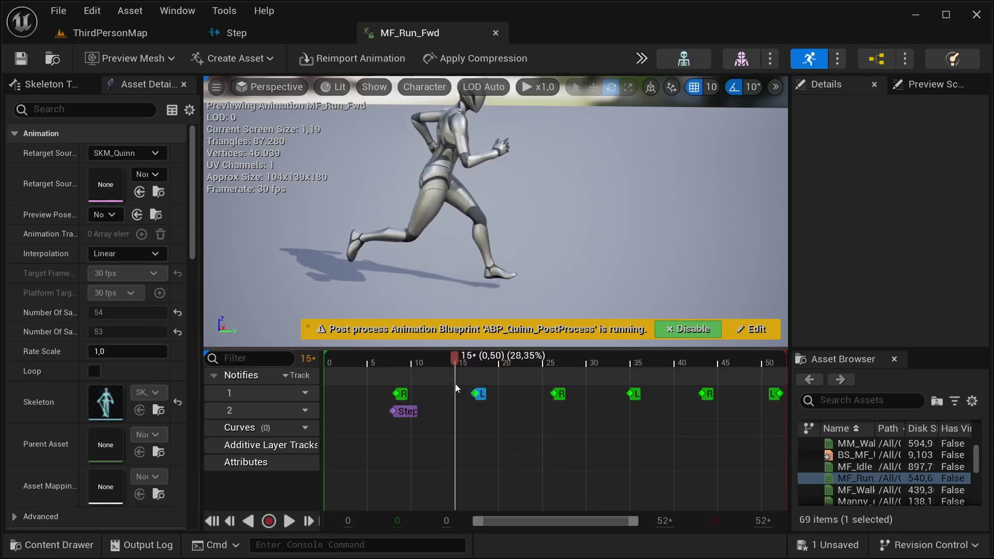
click(408, 411)
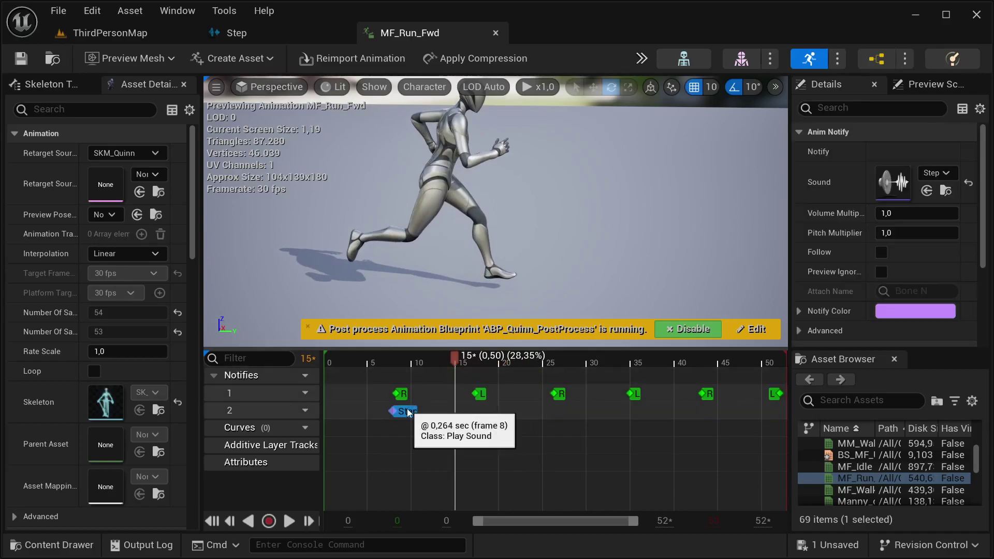
alt+drag(408, 412, 536, 399)
key(ctrl+v)
click(568, 412)
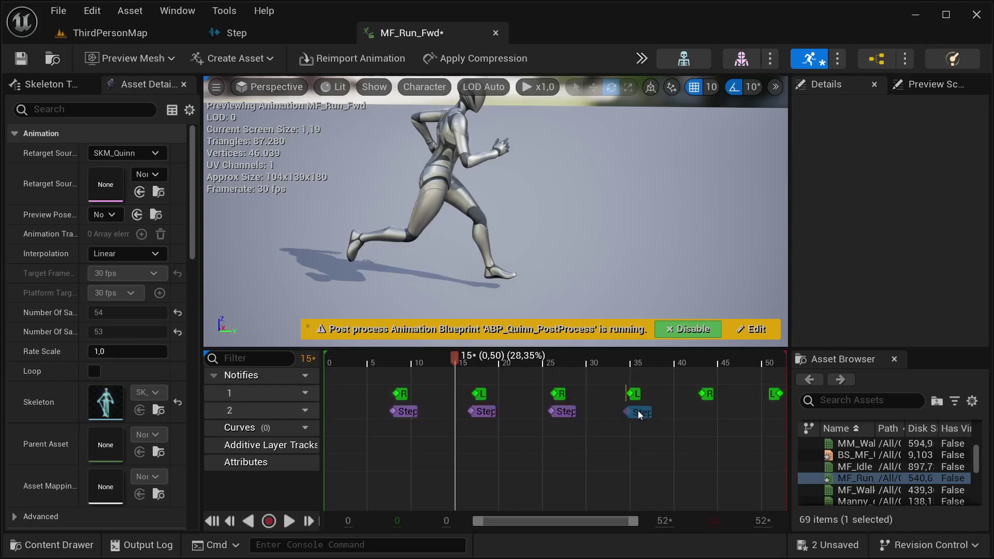
click(641, 412)
Paste another copy of the Step notify and place it on track 2 beneath the third R foot marker.
key(ctrl+c)
key(ctrl+v)
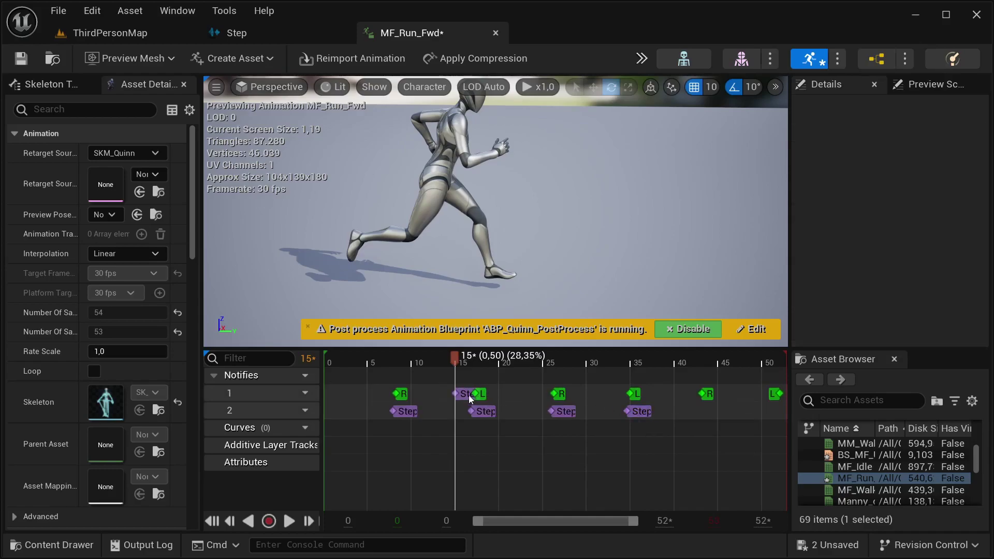
drag(471, 399, 659, 399)
drag(716, 409, 716, 409)
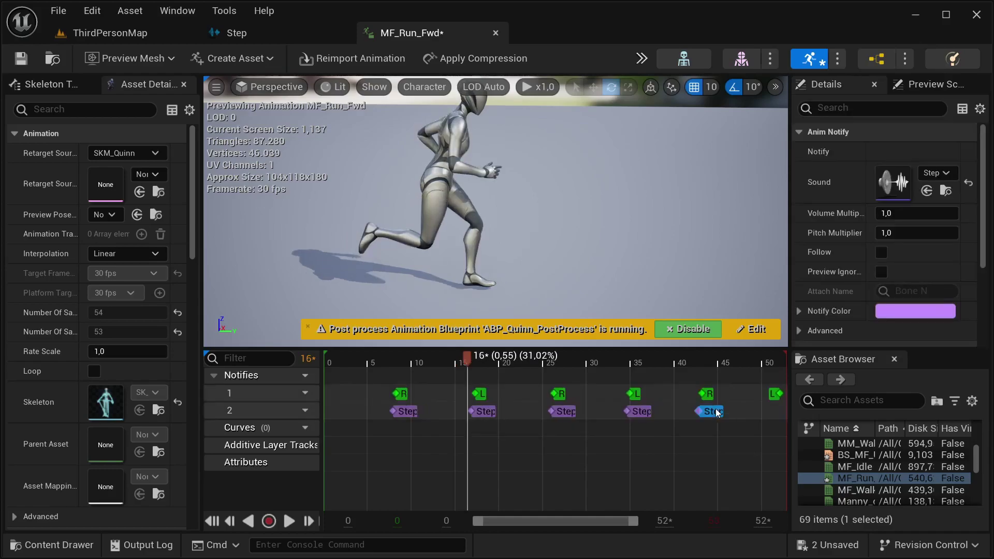
key(ctrl+v)
drag(472, 399, 517, 397)
key(ctrl+z)
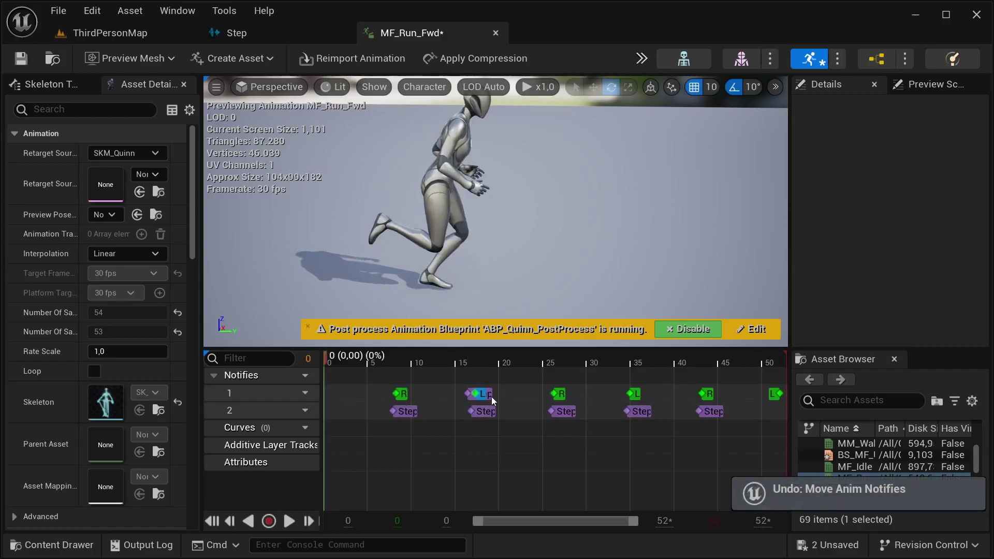
click(472, 397)
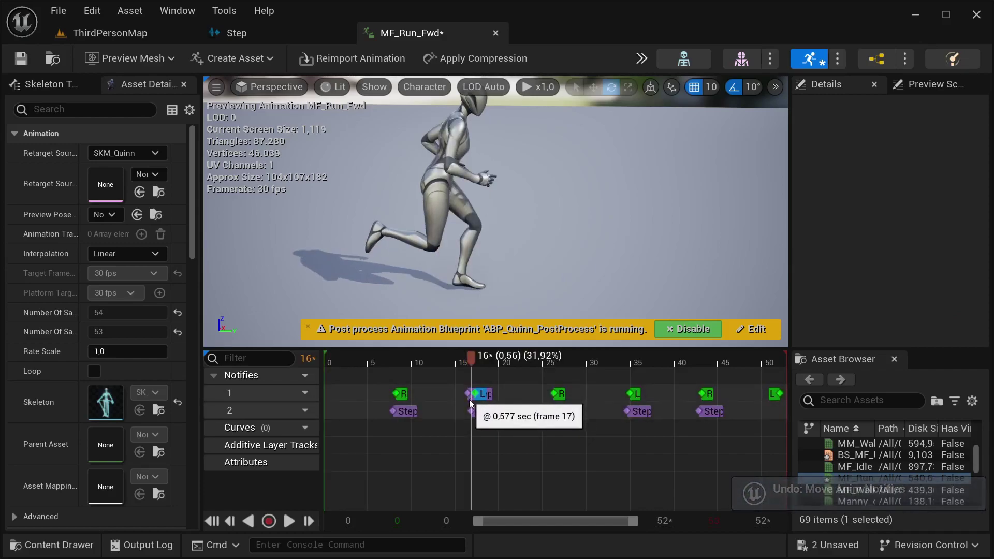
drag(491, 397, 496, 390)
key(ctrl+z)
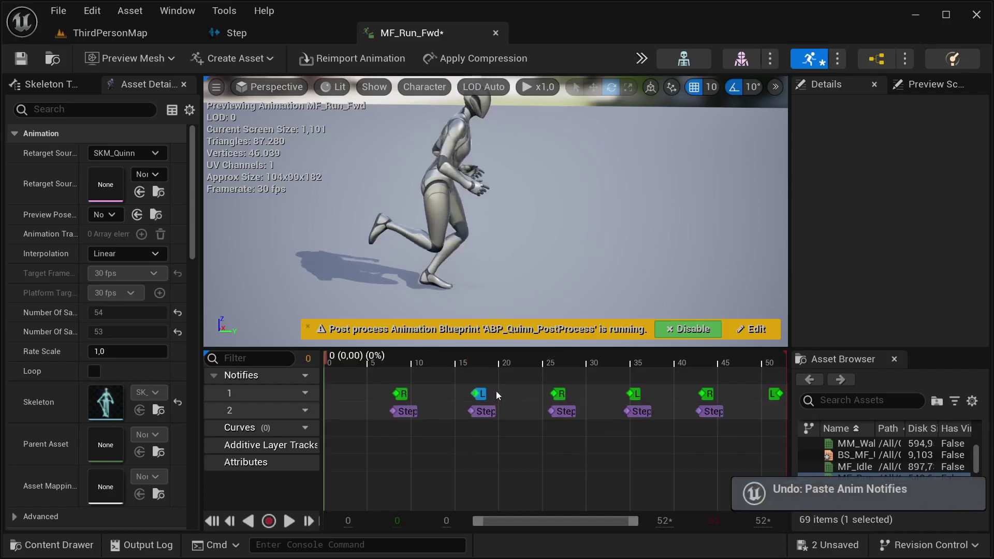
Paste one more Step notify and place it on track 2 beneath the last L marker, at about frame 50.
click(708, 410)
key(ctrl+v)
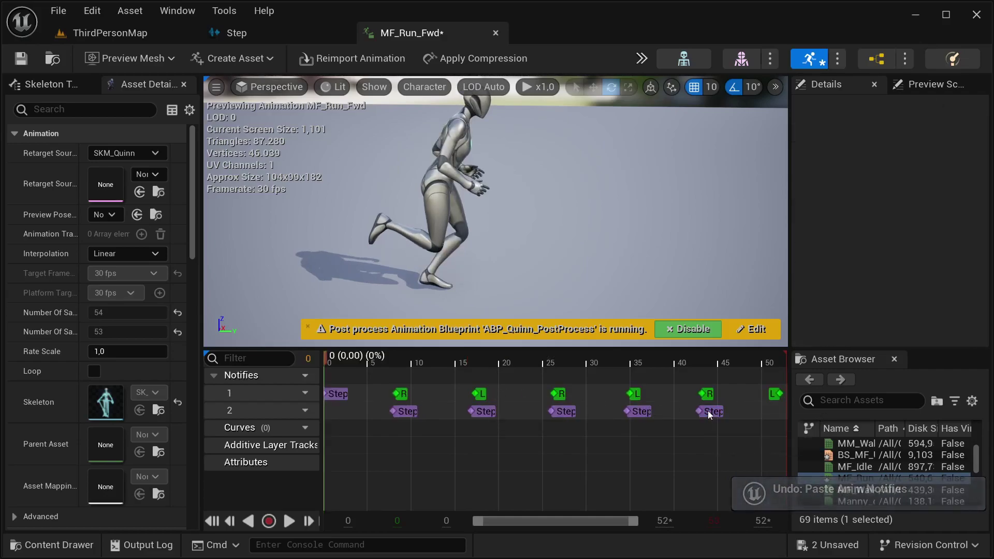
drag(336, 394, 660, 394)
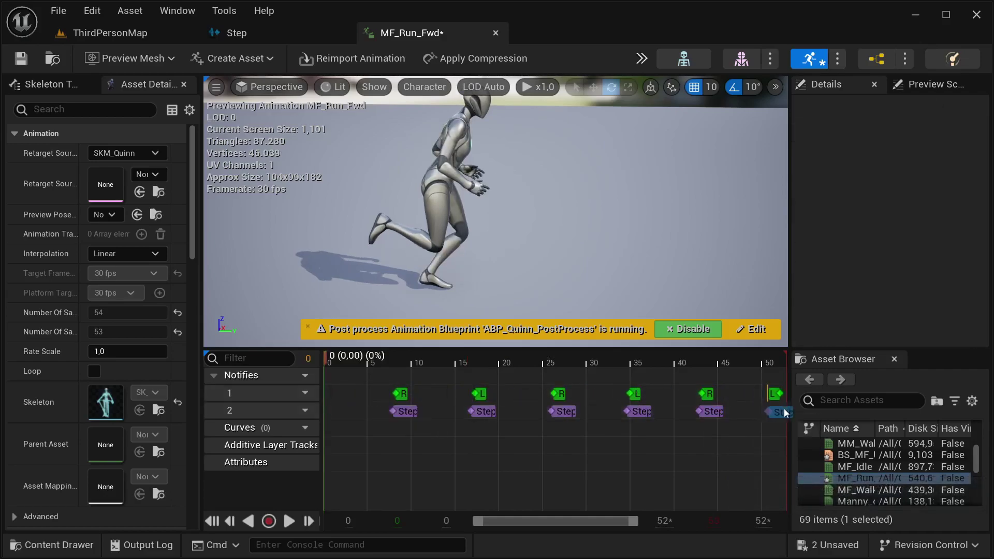
drag(784, 408, 776, 414)
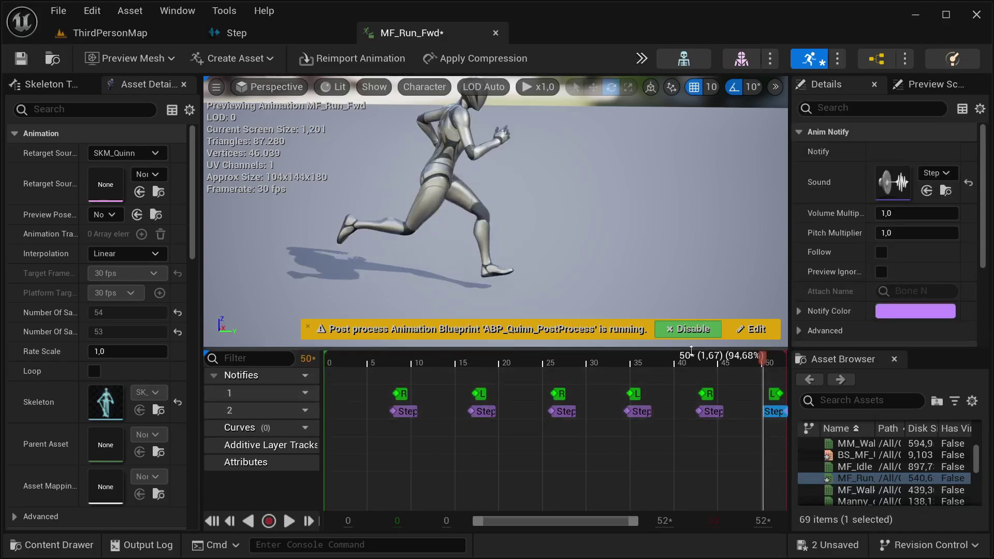
Play the run animation from frame 0 to check the full set of footsteps, then stop it and save the animation.
drag(760, 358, 309, 414)
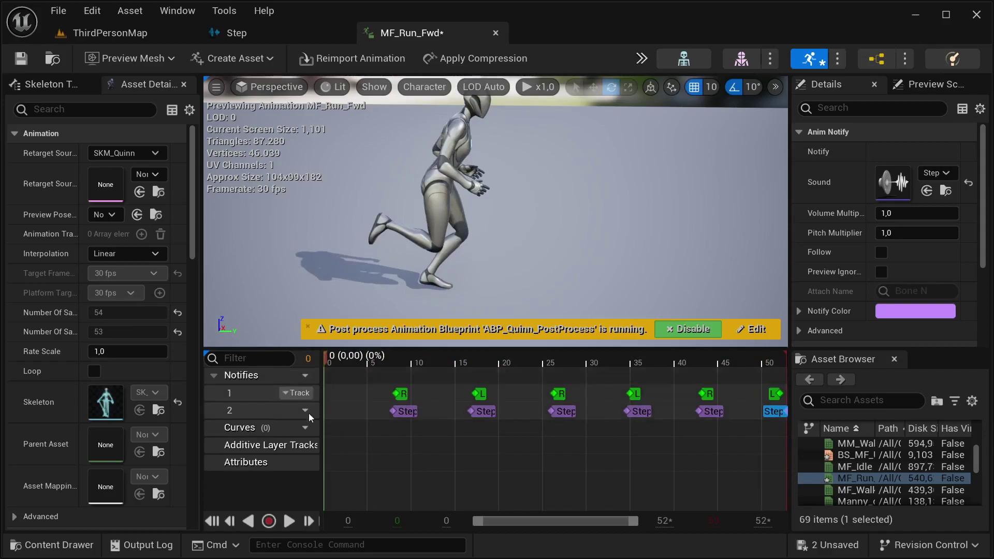
click(291, 520)
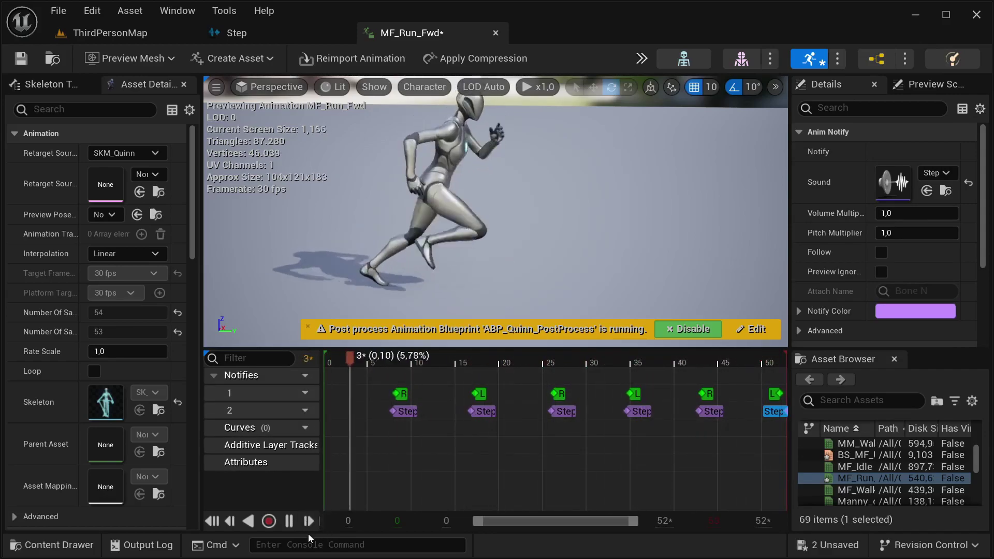
click(288, 521)
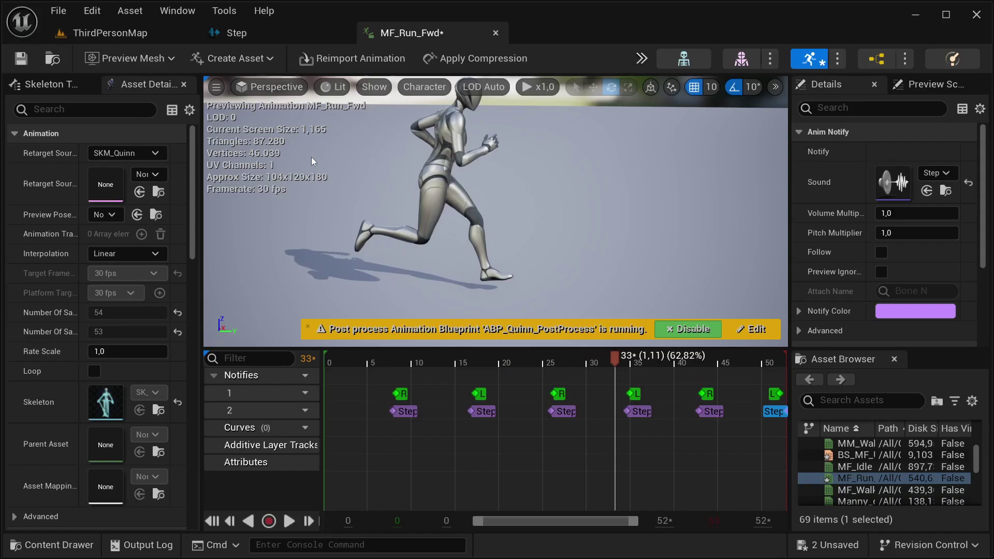
click(23, 60)
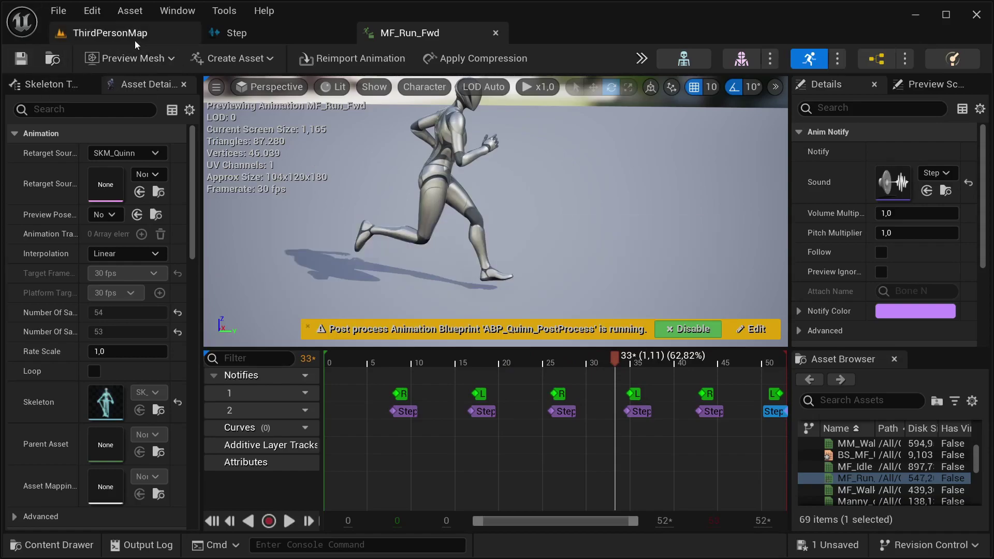
Playtest ThirdPersonMap by running the character around to check the footstep sounds, end the test and return to MF_Run_Fwd.
click(134, 41)
click(362, 58)
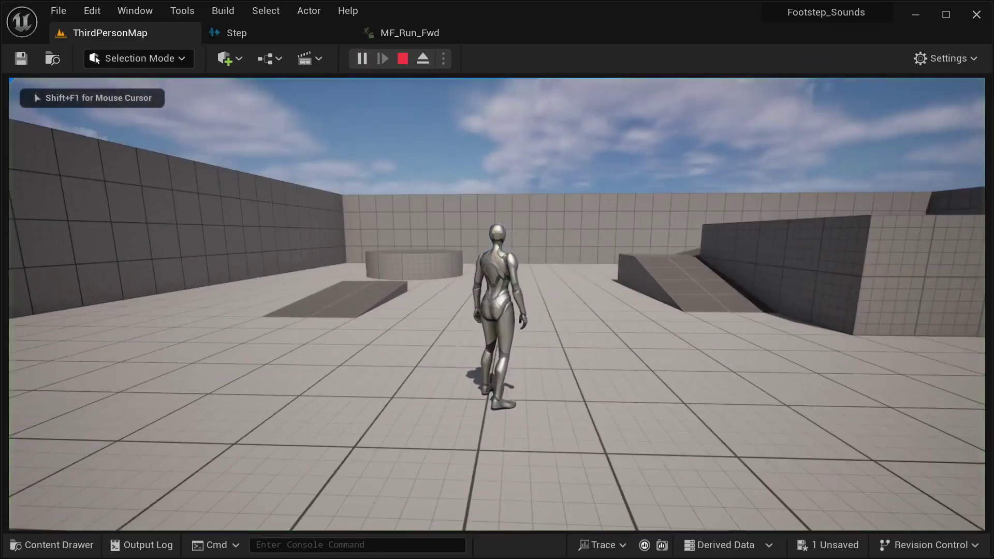
key(w)
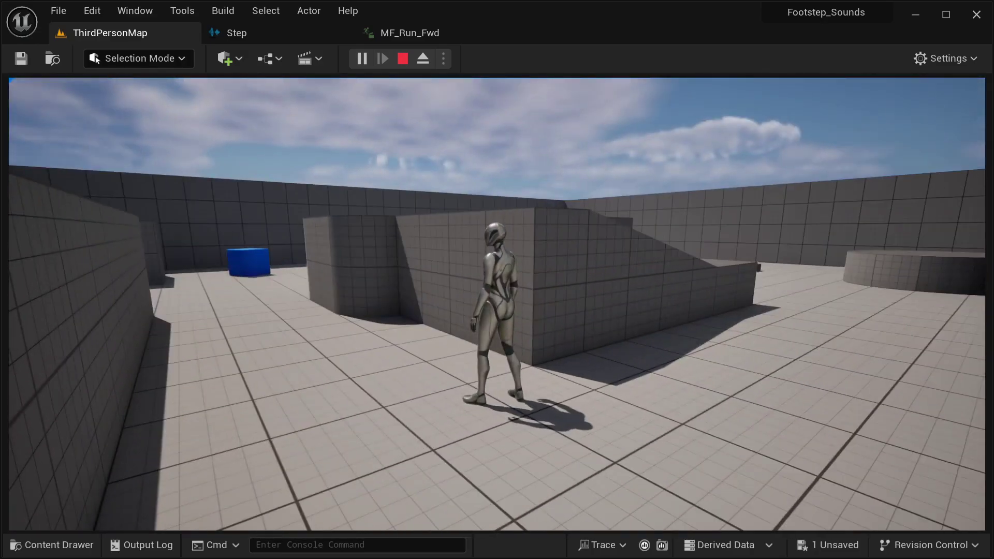
key(w)
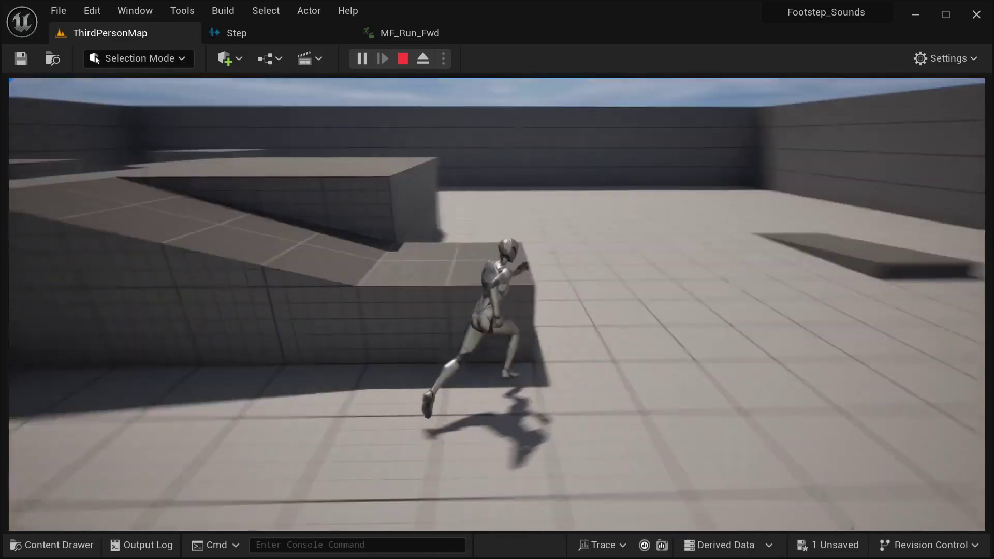
key(Escape)
click(482, 33)
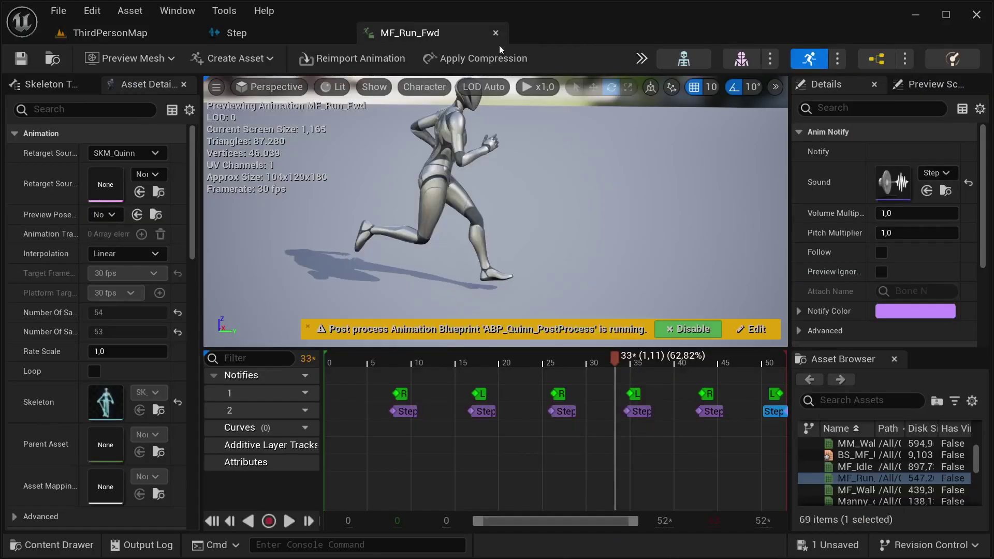